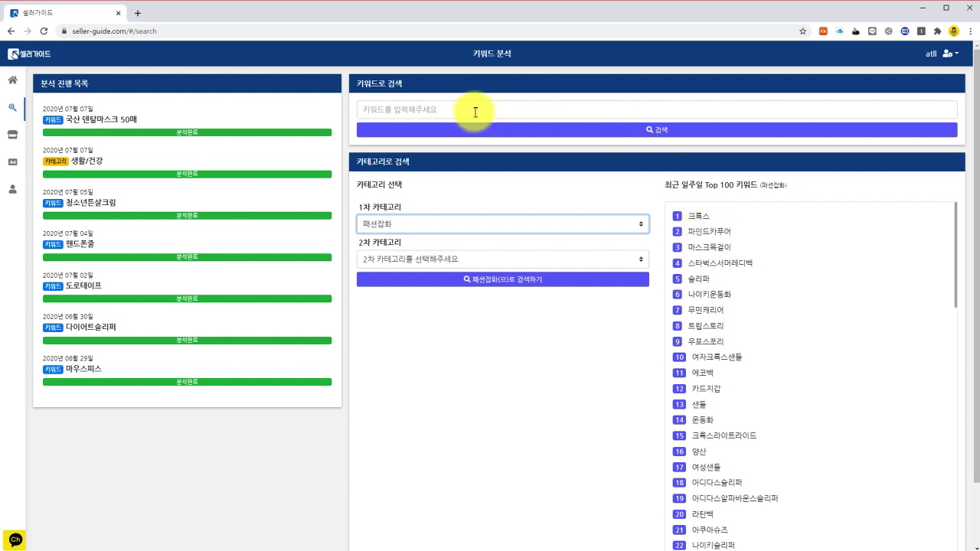
Open the completed analysis report for the keyword 국산 덴탈마스크 50매 and check its analysis scores.
left_click(160, 119)
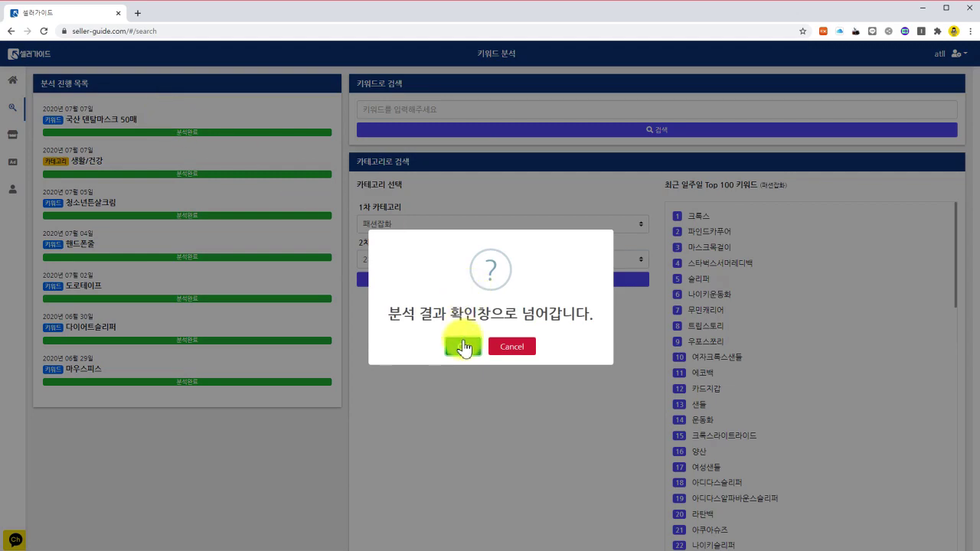
left_click(464, 348)
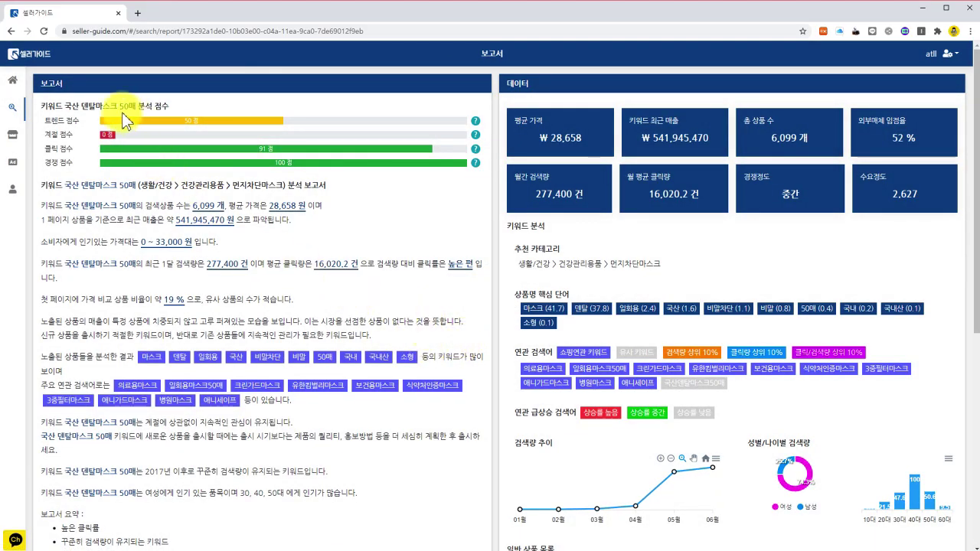
left_click_drag(66, 108, 134, 107)
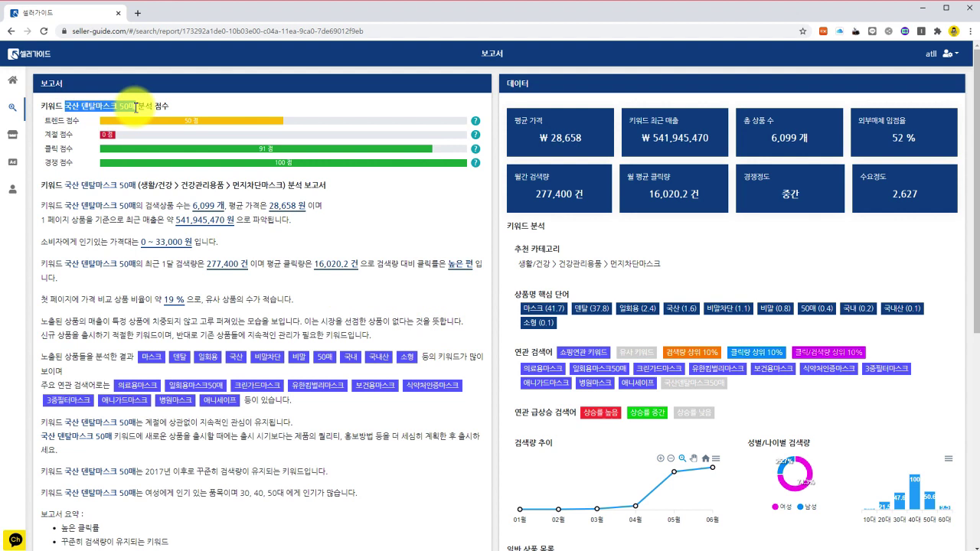
left_click(186, 108)
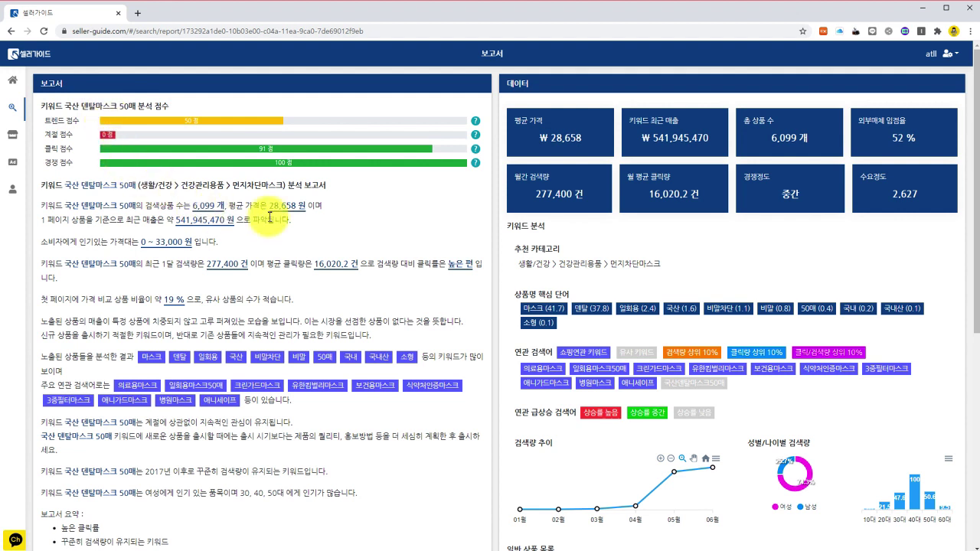
Examine the keyword's average price, recent sales, monthly search volume and total product count in the report and data summary.
left_click_drag(269, 207, 302, 212)
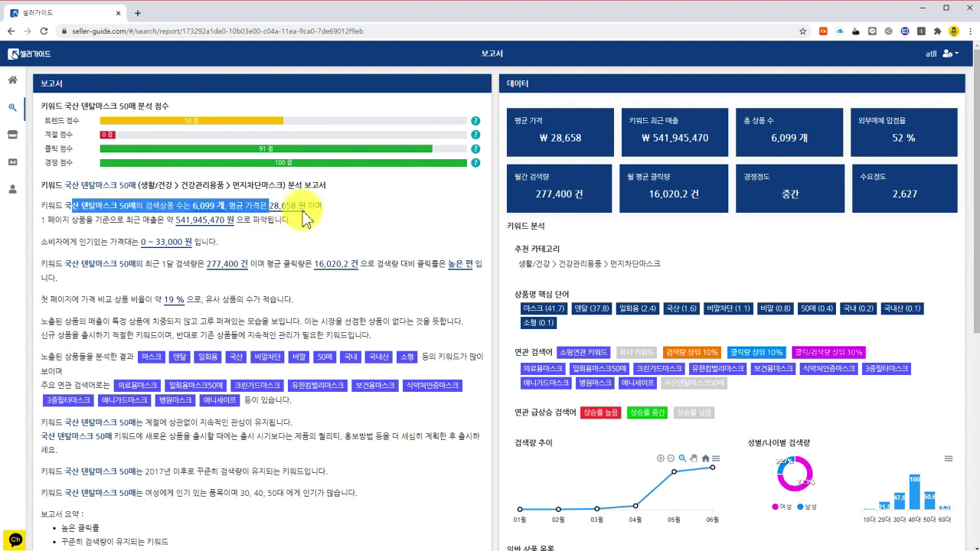
left_click(149, 223)
left_click_drag(175, 220, 231, 220)
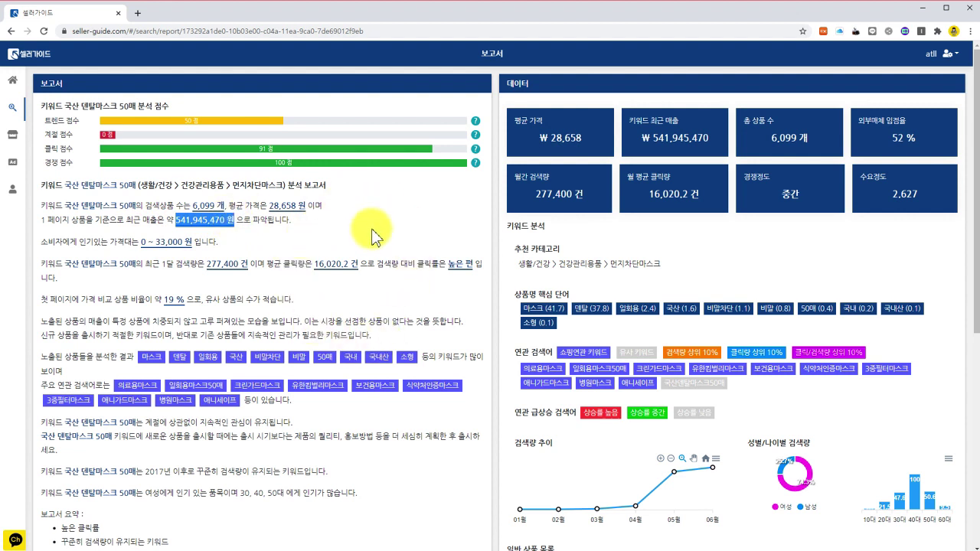
left_click(372, 238)
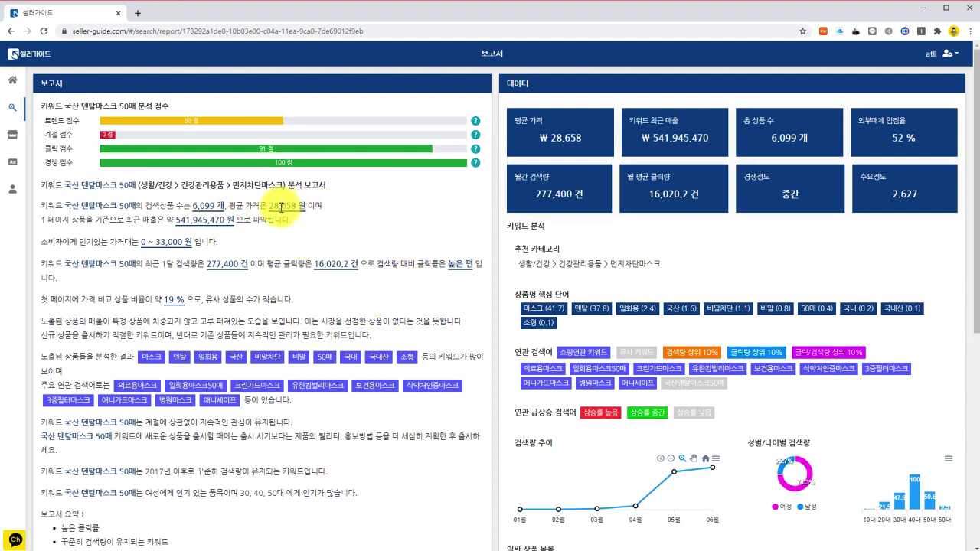
left_click_drag(269, 207, 313, 208)
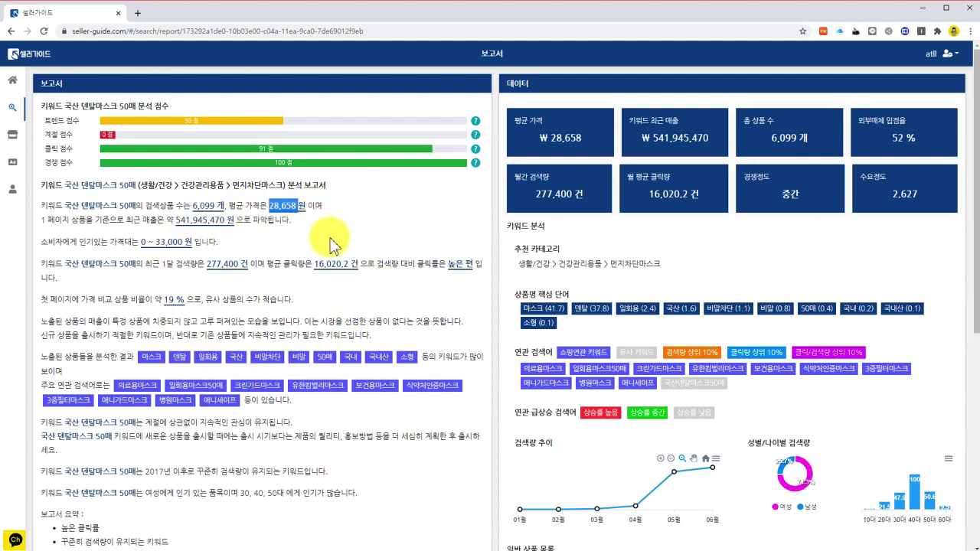
left_click(414, 215)
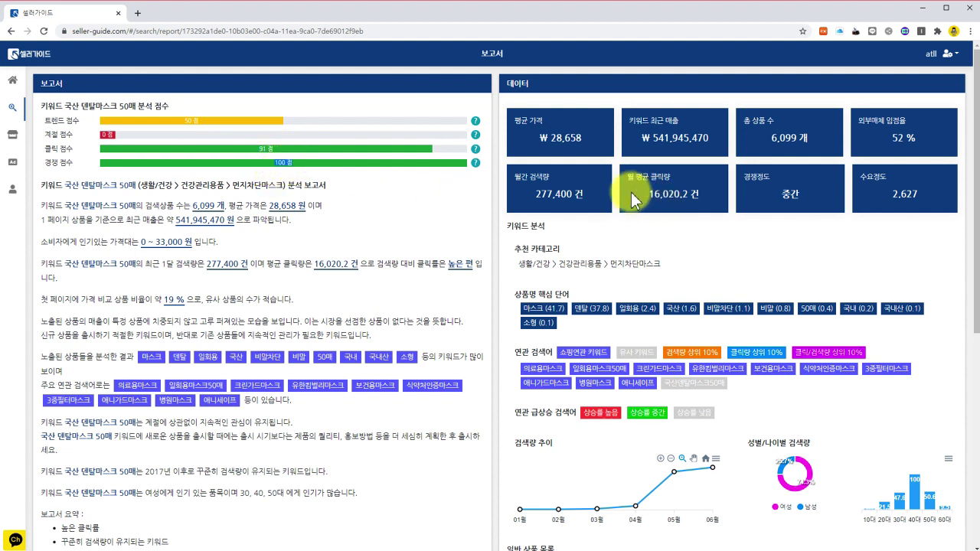
left_click_drag(533, 196, 594, 205)
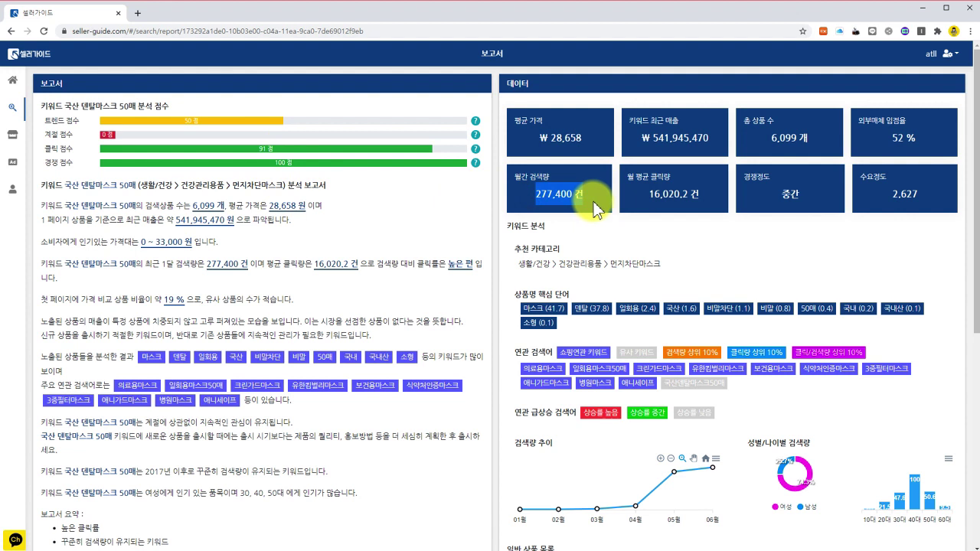
left_click_drag(760, 136, 823, 149)
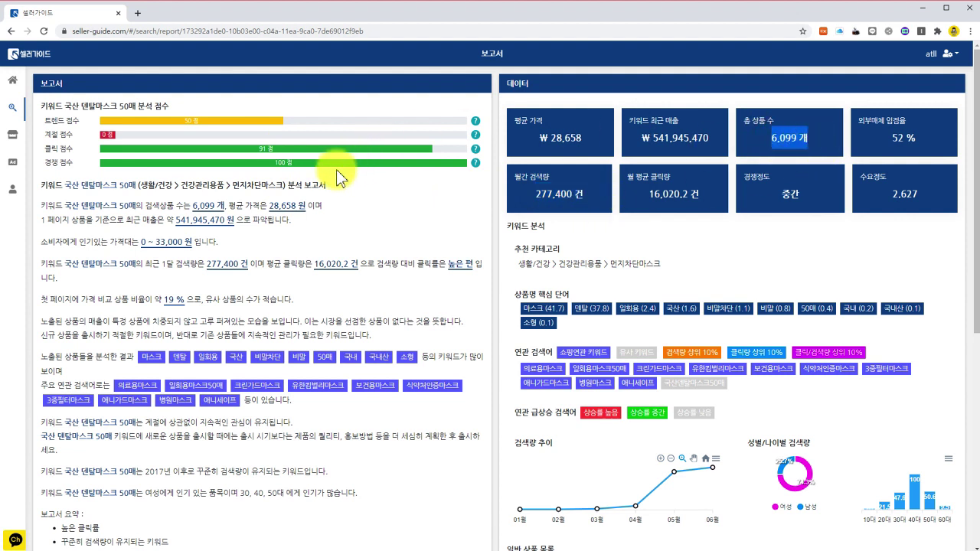
left_click(460, 214)
Review the keyword's related search terms, search volume trend and the price and sales figures in the general product list.
scroll(458, 219, "down", 2)
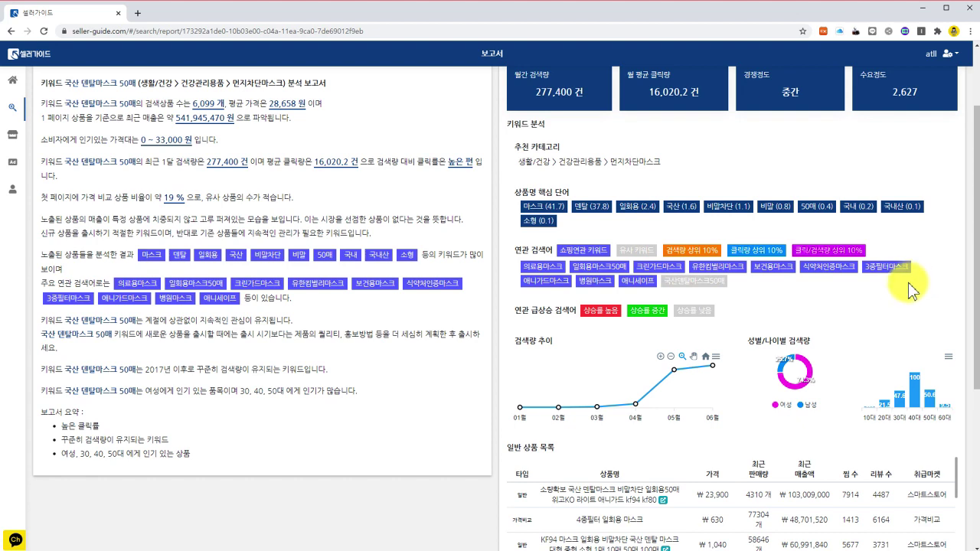
scroll(755, 332, "down", 1)
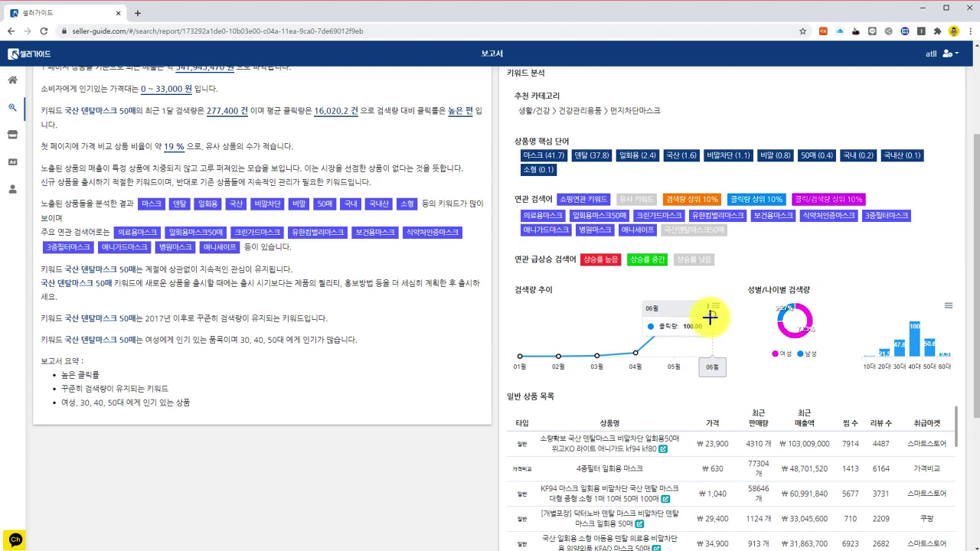
scroll(710, 317, "down", 2)
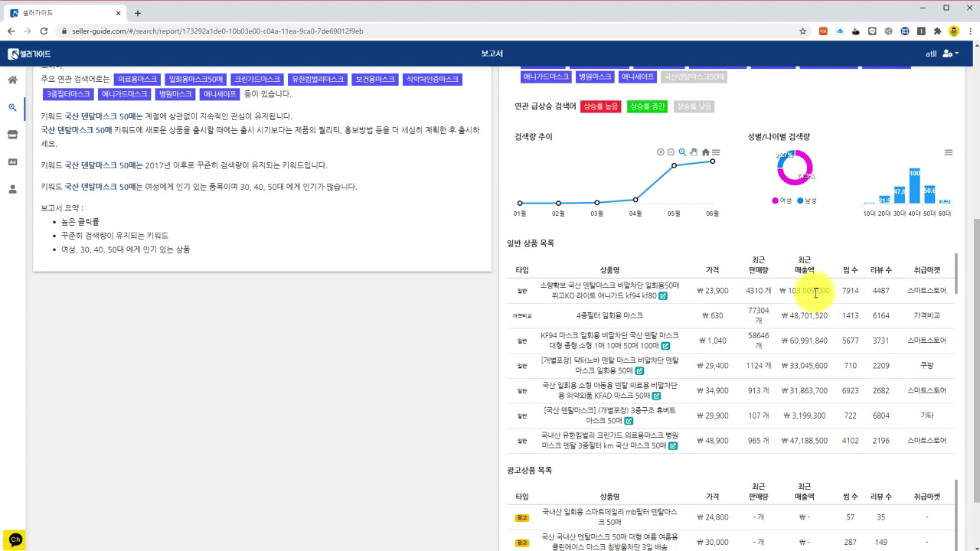
left_click_drag(770, 291, 730, 299)
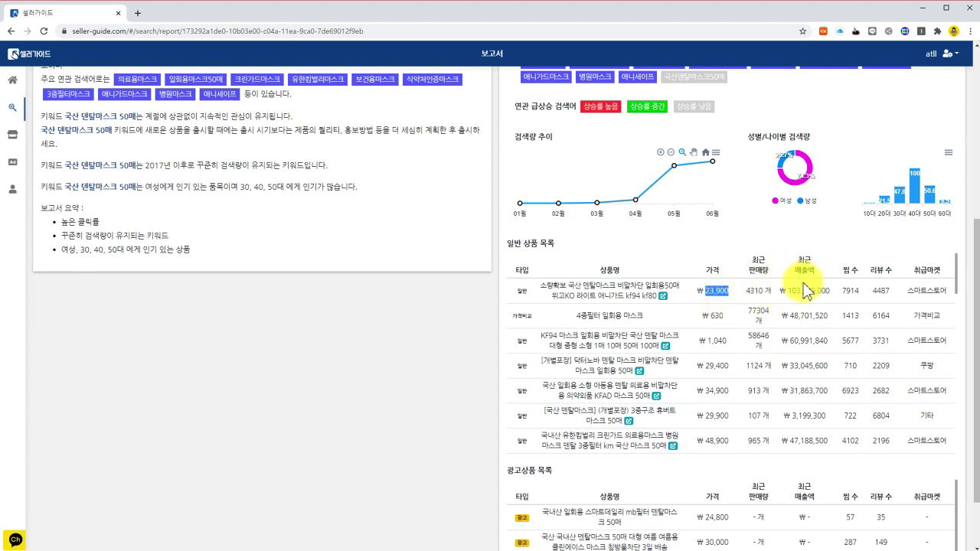
left_click(516, 316)
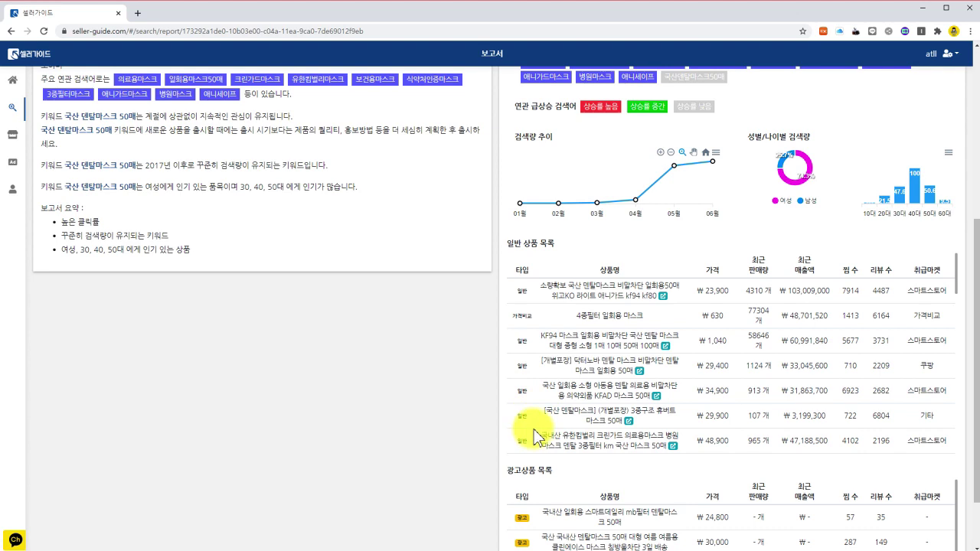
Read the written report on sales, popular price range, market dominance, suitability for new products and seasonality.
scroll(240, 329, "up", 2)
scroll(238, 318, "up", 1)
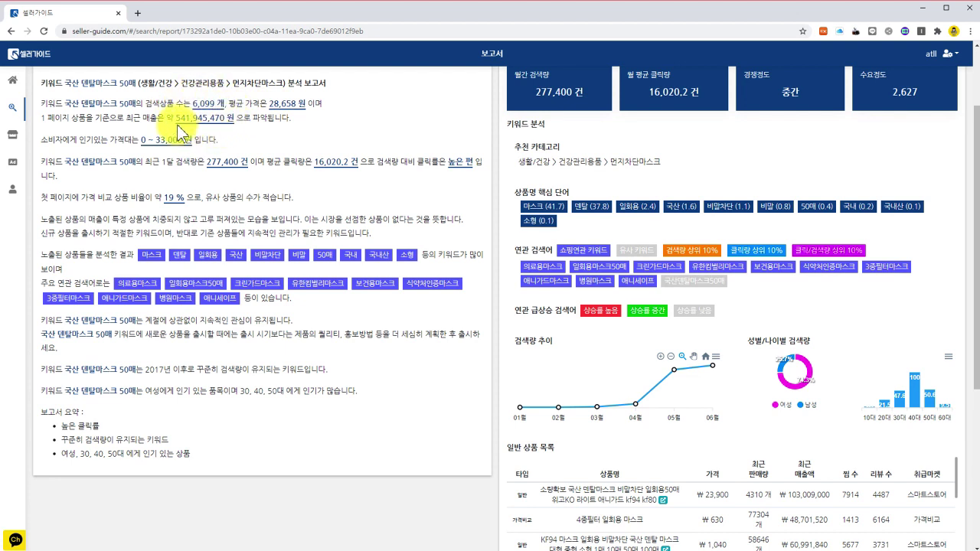
left_click_drag(176, 119, 230, 123)
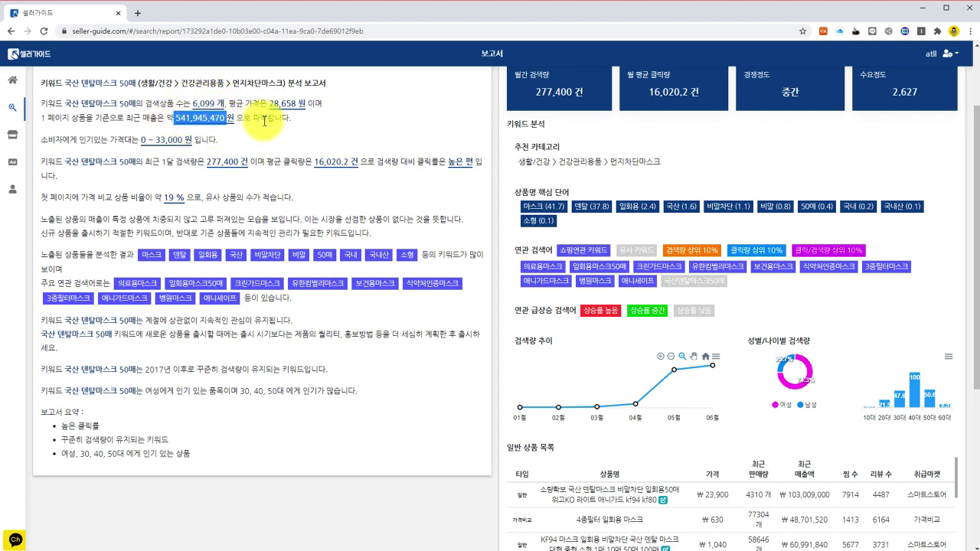
left_click(258, 119)
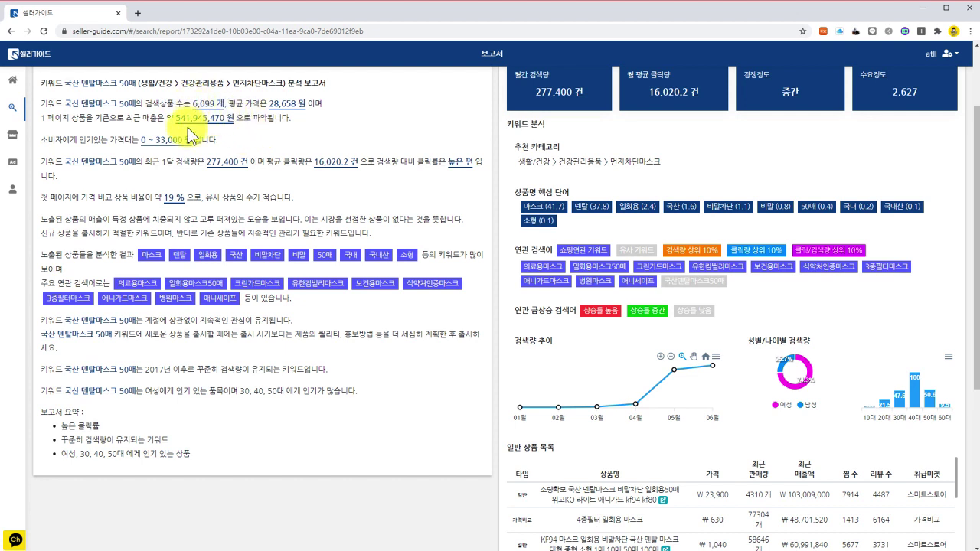
left_click_drag(41, 139, 188, 143)
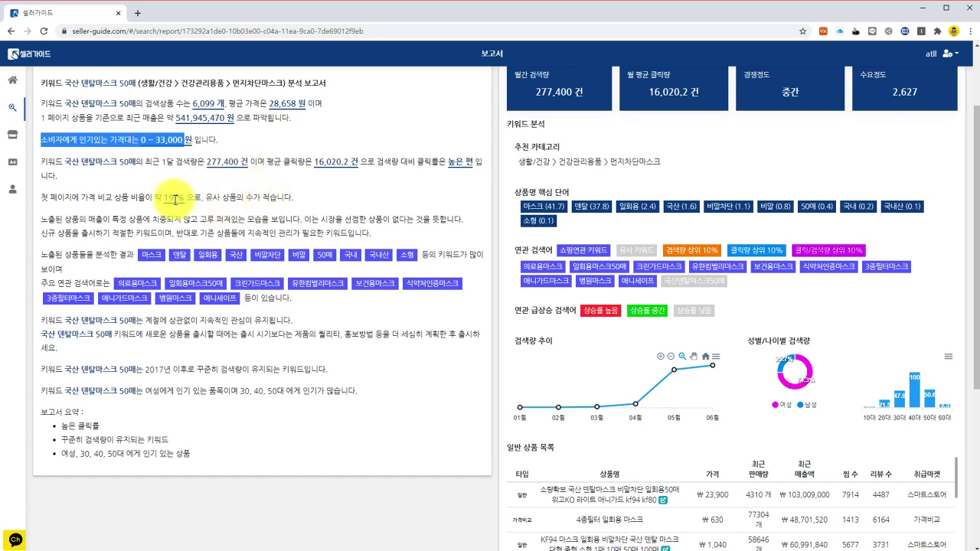
left_click(44, 219)
left_click_drag(44, 219, 420, 229)
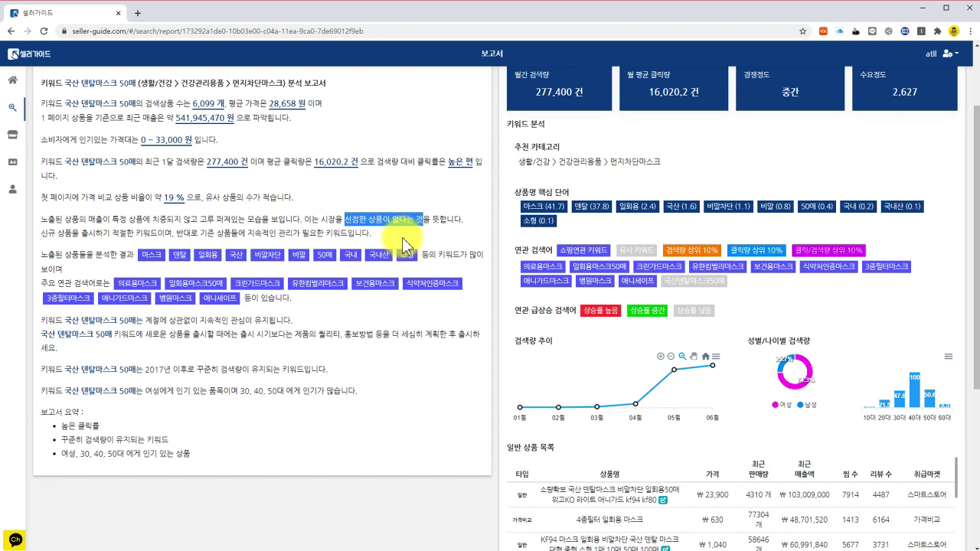
left_click_drag(47, 232, 346, 235)
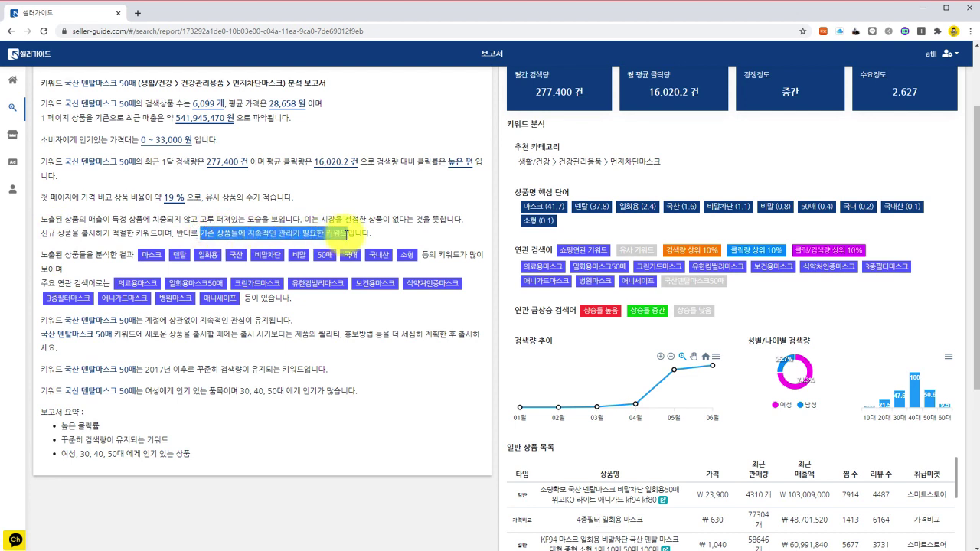
left_click_drag(346, 235, 349, 235)
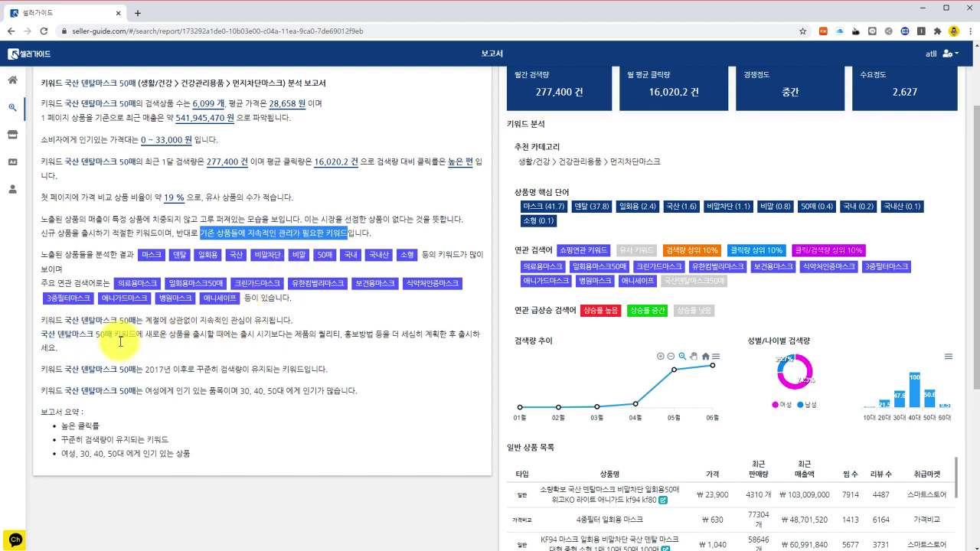
left_click(228, 358)
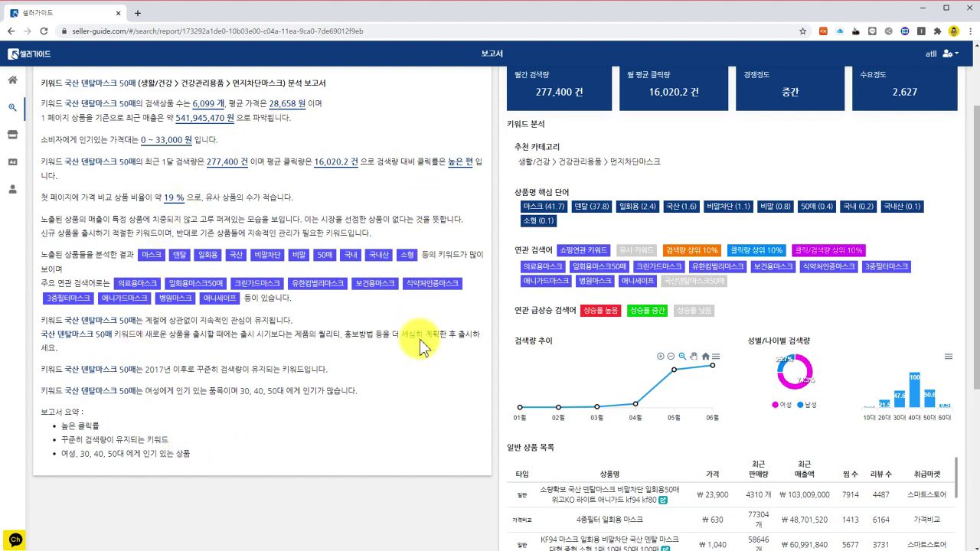
scroll(420, 339, "up", 1)
scroll(420, 339, "up", 1)
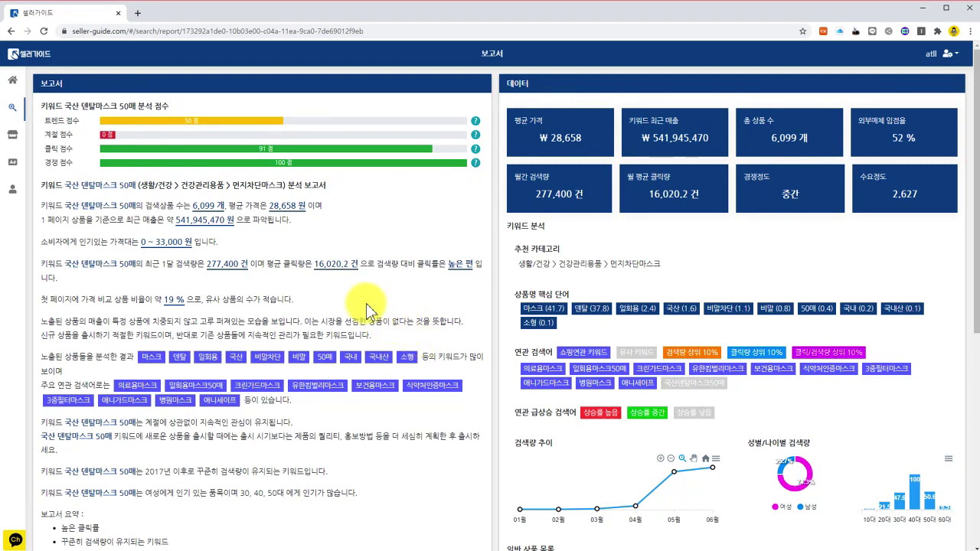
View the store selection for SEO analysis and go on to ad management.
mouse_move(6, 138)
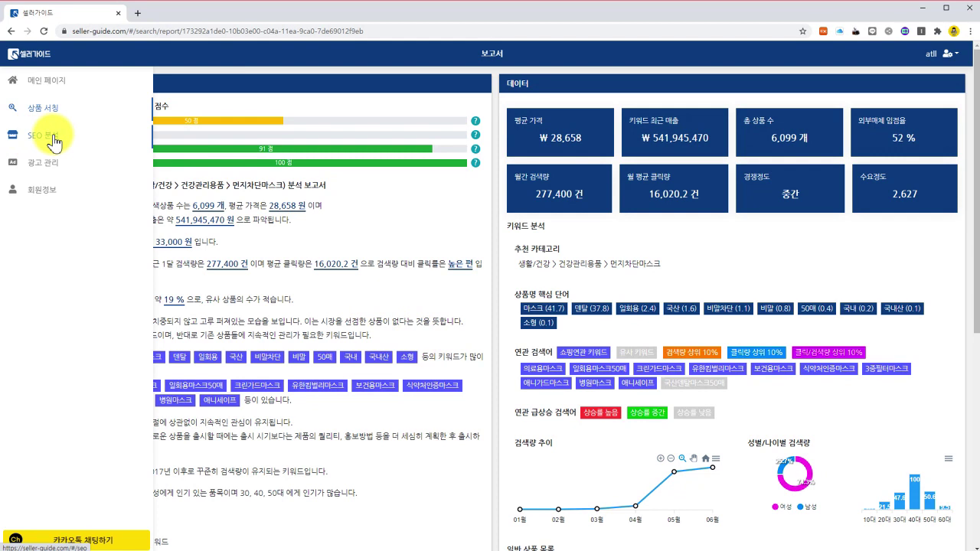
left_click(53, 143)
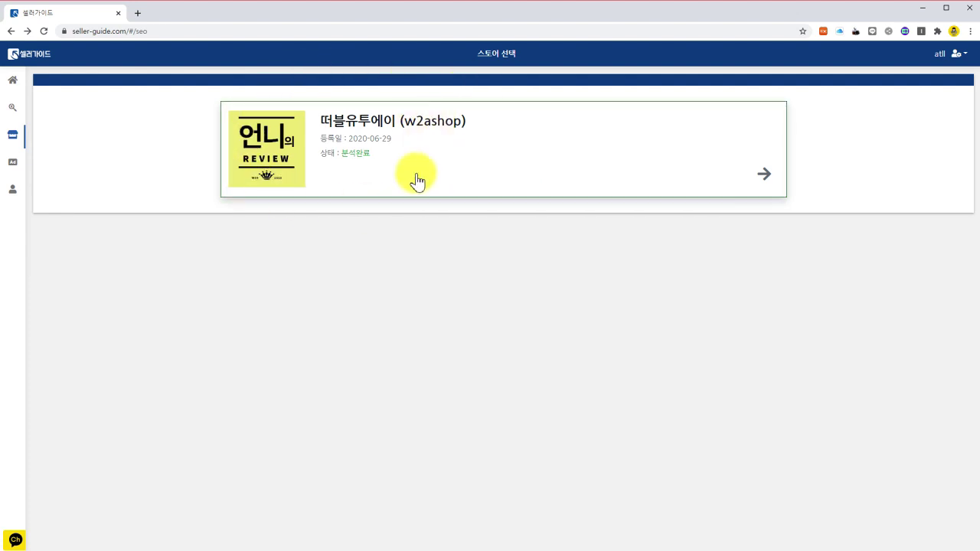
mouse_move(20, 169)
left_click(60, 163)
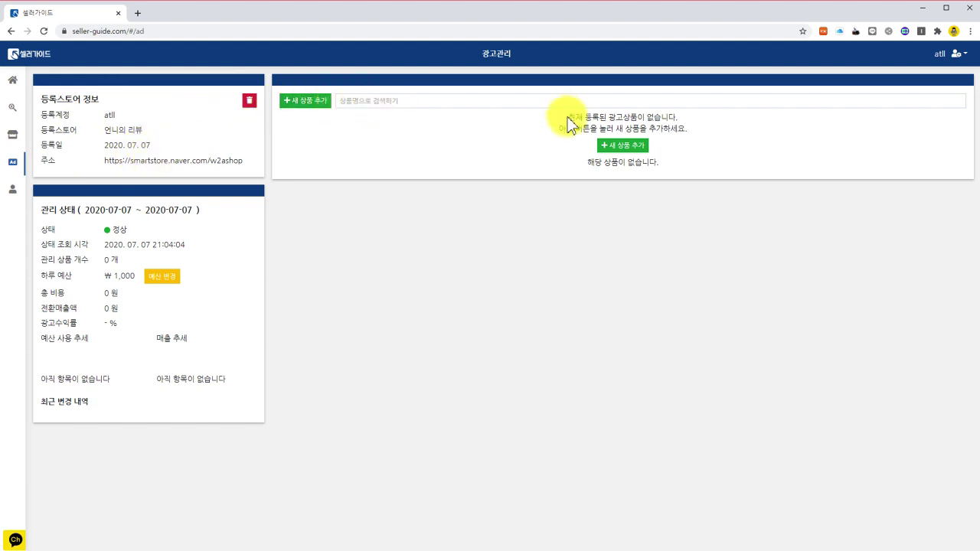
Search the store's products for 마우스피스 and add the 2+1 베러슬립 mouthpiece as an advertised product.
left_click_drag(568, 117, 677, 119)
left_click(616, 145)
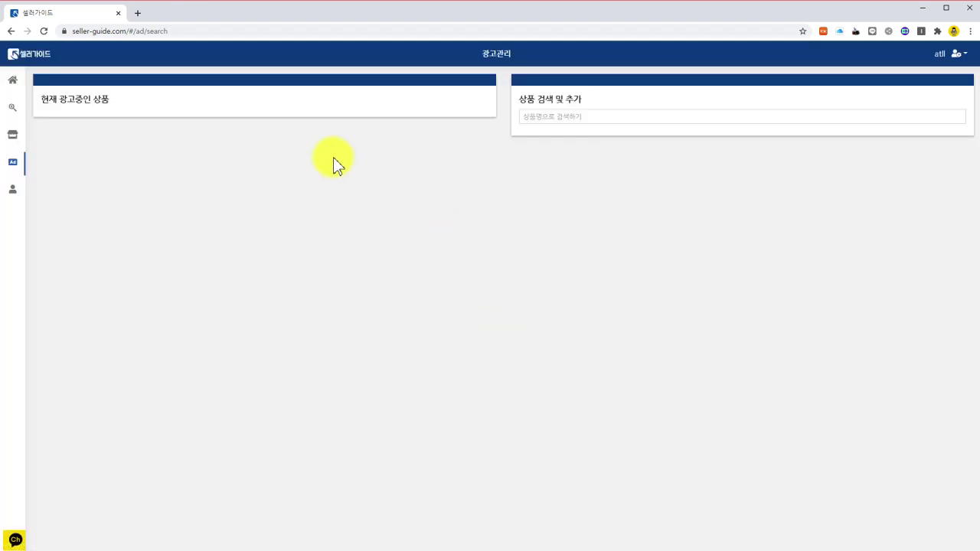
left_click(551, 116)
type("미")
type("우스")
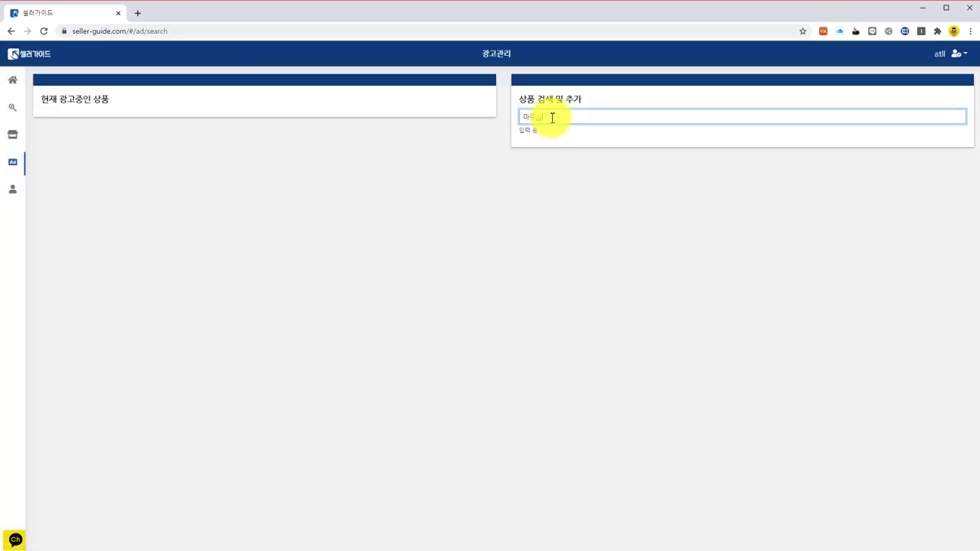
type("피스")
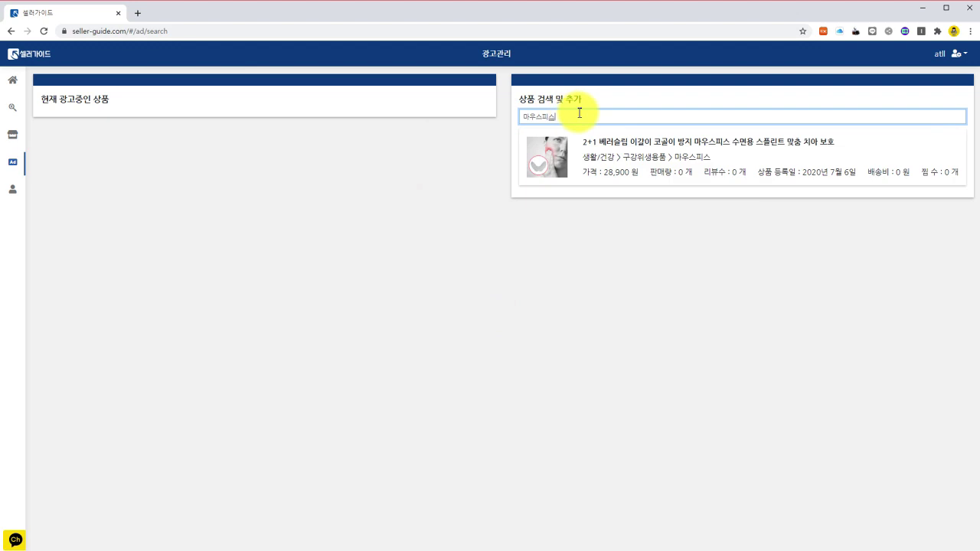
left_click(619, 144)
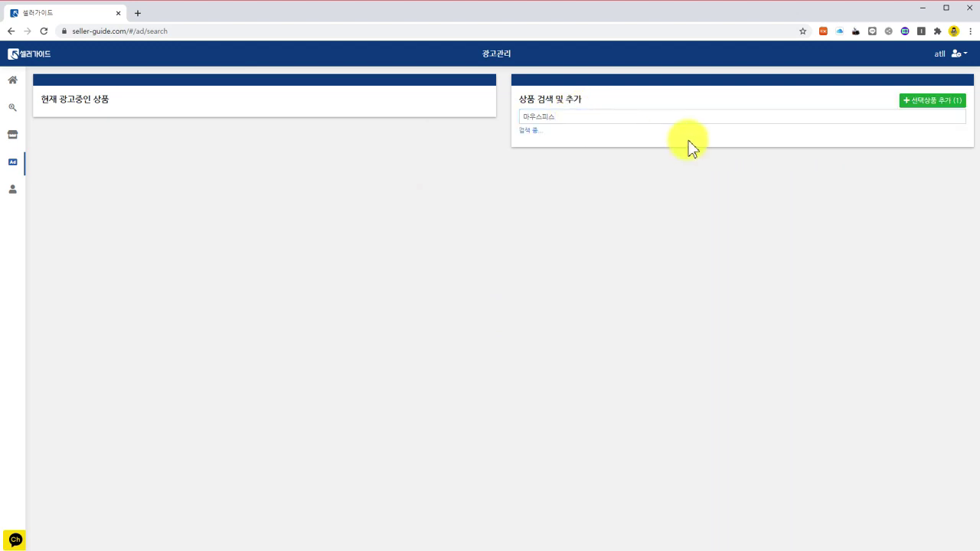
left_click(942, 101)
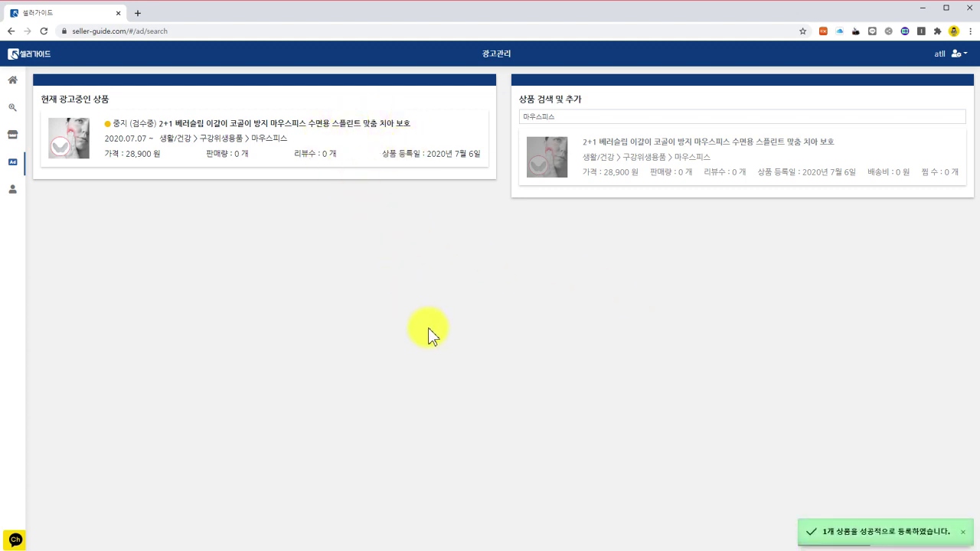
Check the mouthpiece ad's entry in ad management and read the definitions of CTR, CVR and ROAS.
left_click(223, 136)
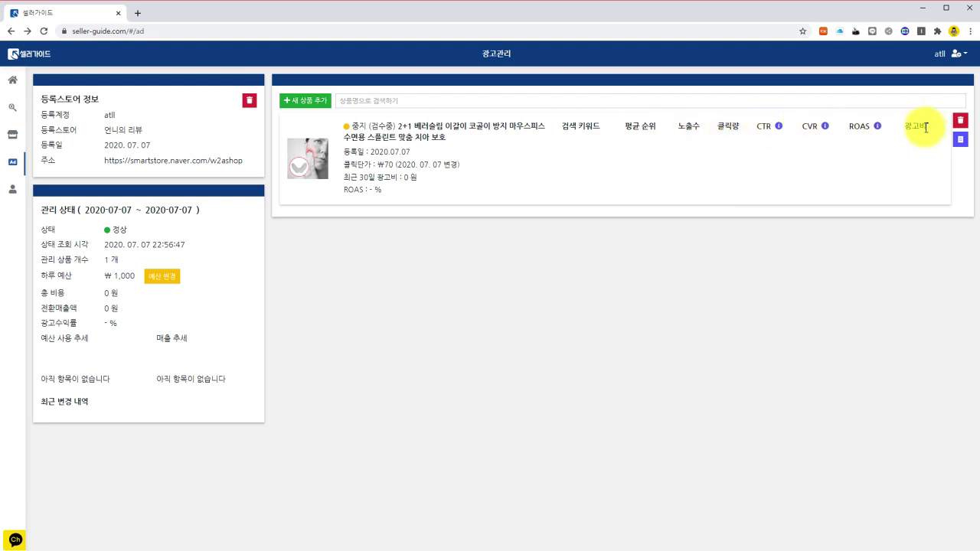
mouse_move(780, 127)
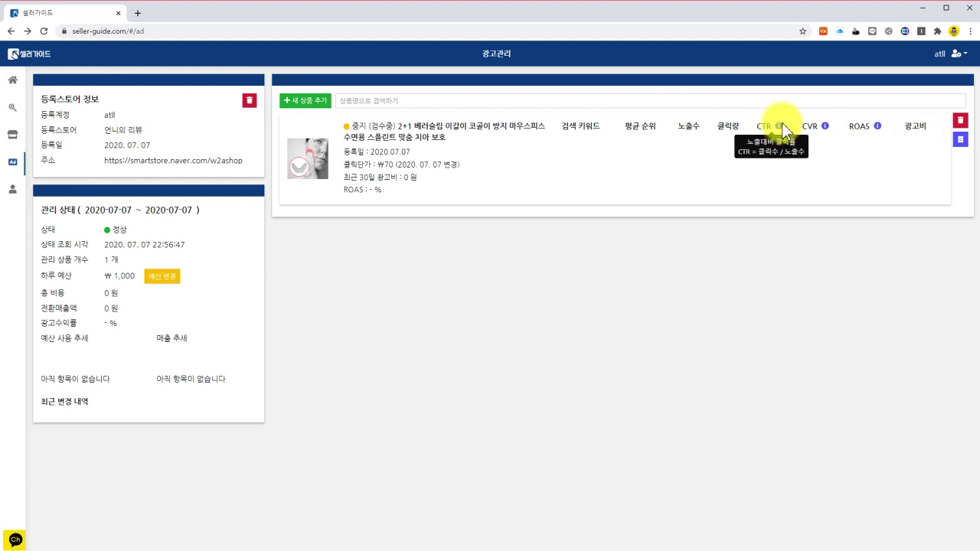
mouse_move(826, 126)
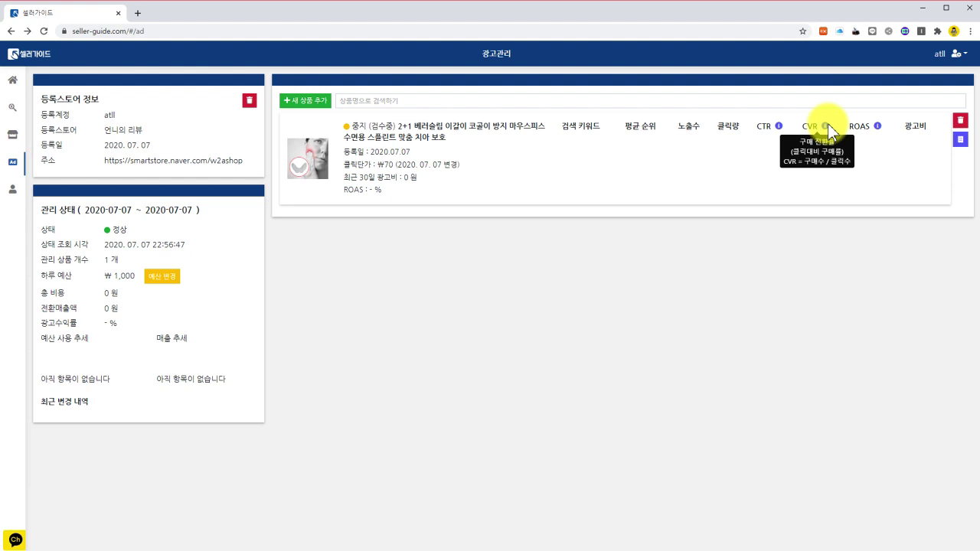
mouse_move(880, 127)
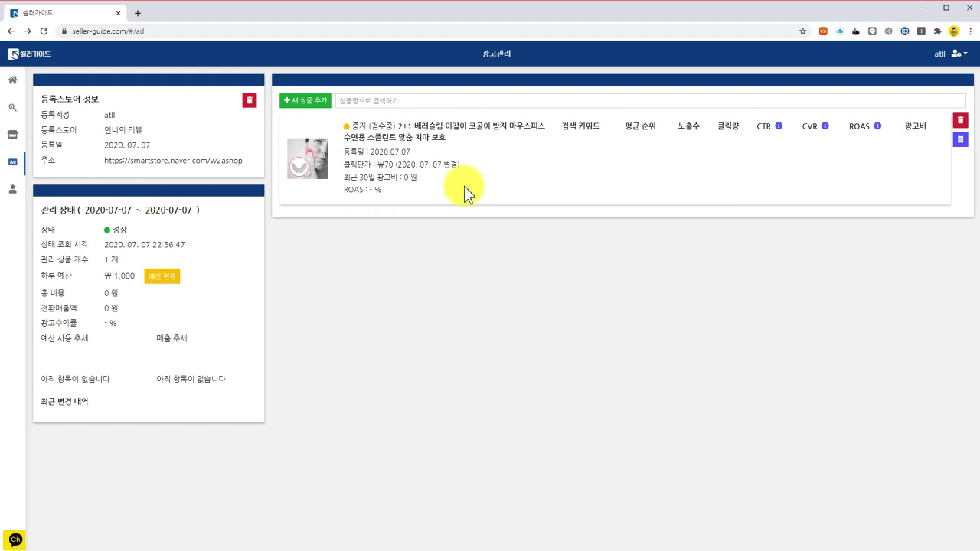
mouse_move(22, 114)
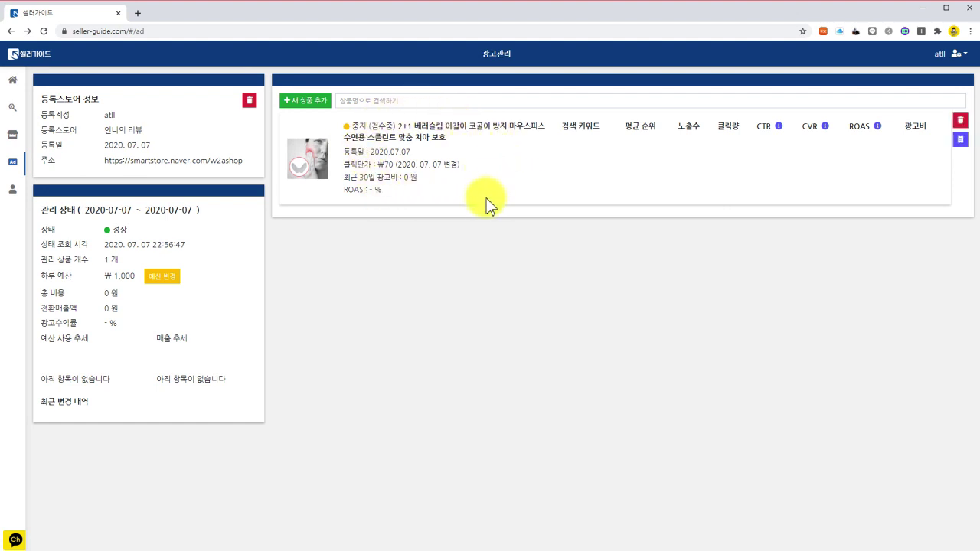
mouse_move(485, 170)
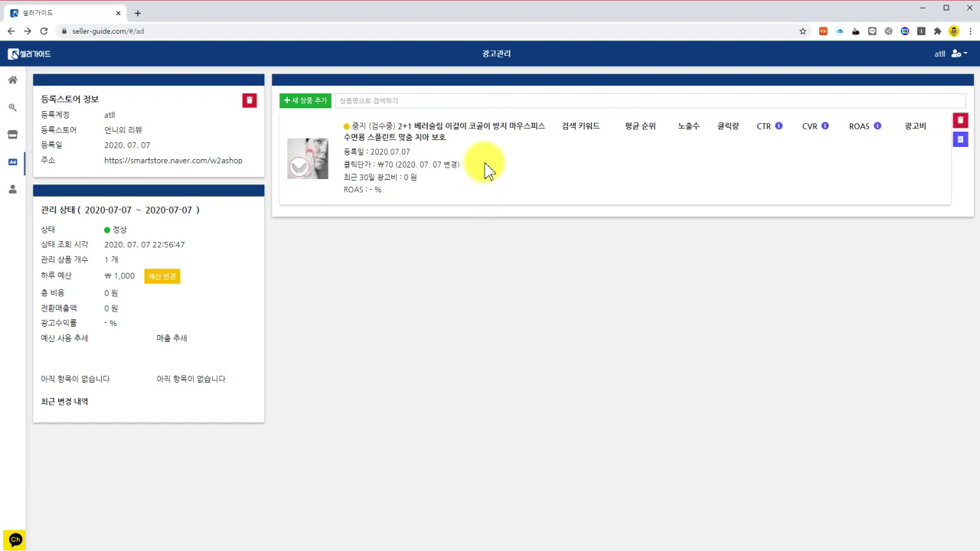